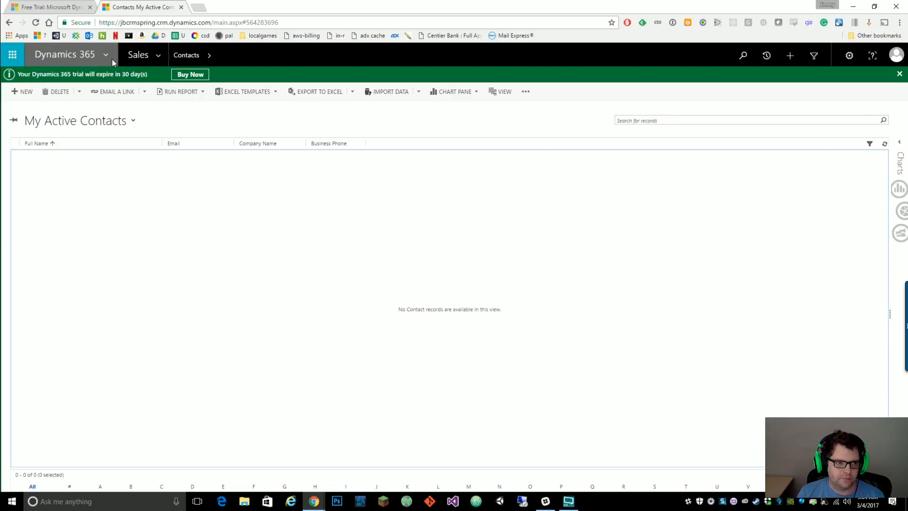
Open the Imports list in the Data Management settings
{"action": "left_click", "coordinate": [156, 58]}
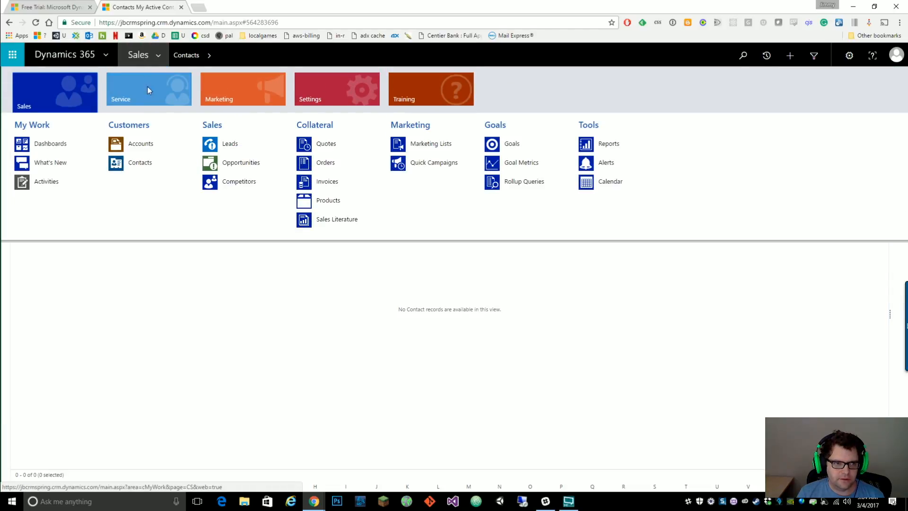
{"action": "left_click", "coordinate": [330, 94]}
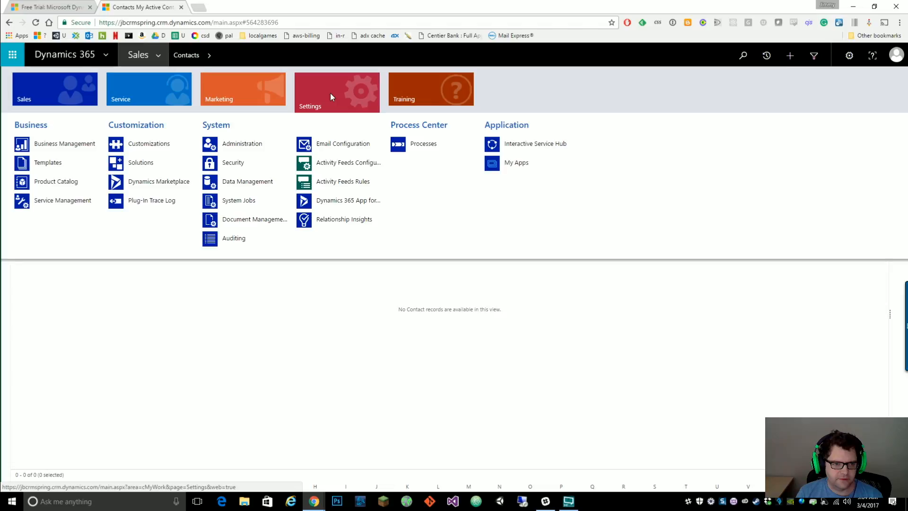
{"action": "left_click", "coordinate": [252, 183]}
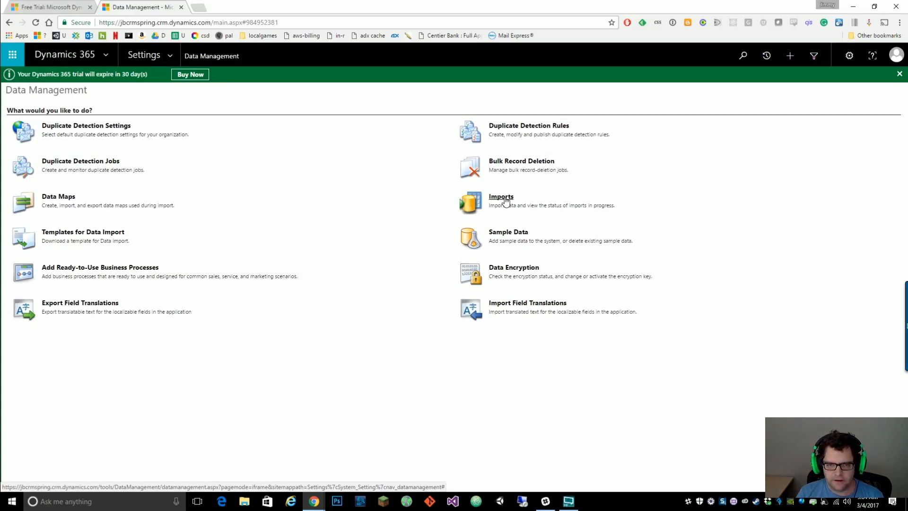
{"action": "left_click", "coordinate": [502, 198]}
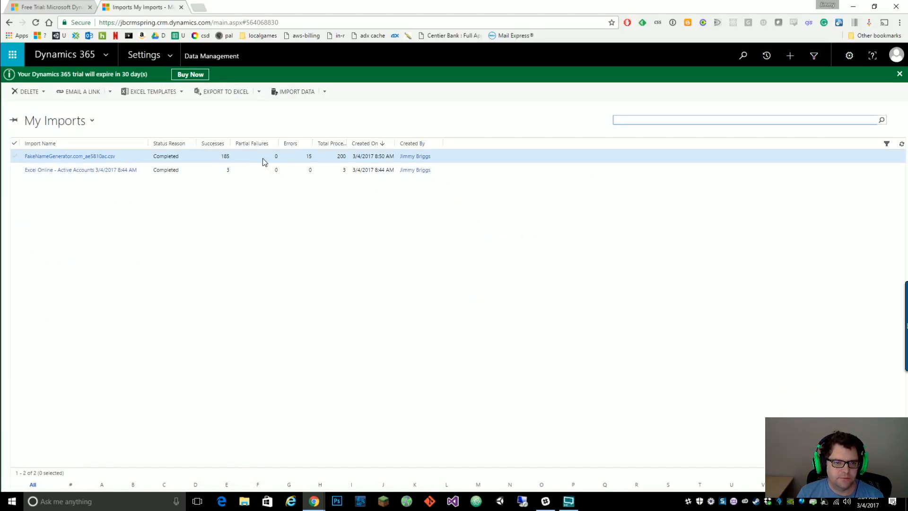
{"action": "left_click", "coordinate": [255, 160]}
{"action": "left_click", "coordinate": [257, 171]}
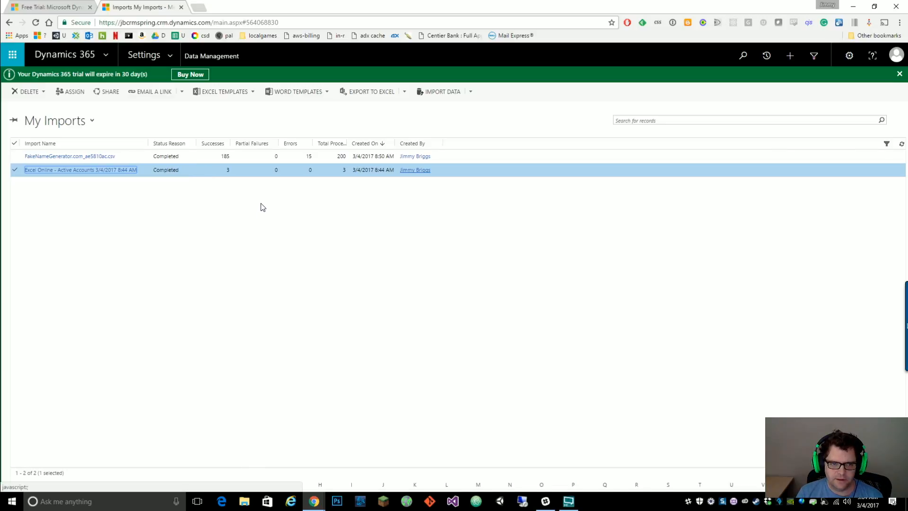
{"action": "left_click", "coordinate": [260, 159]}
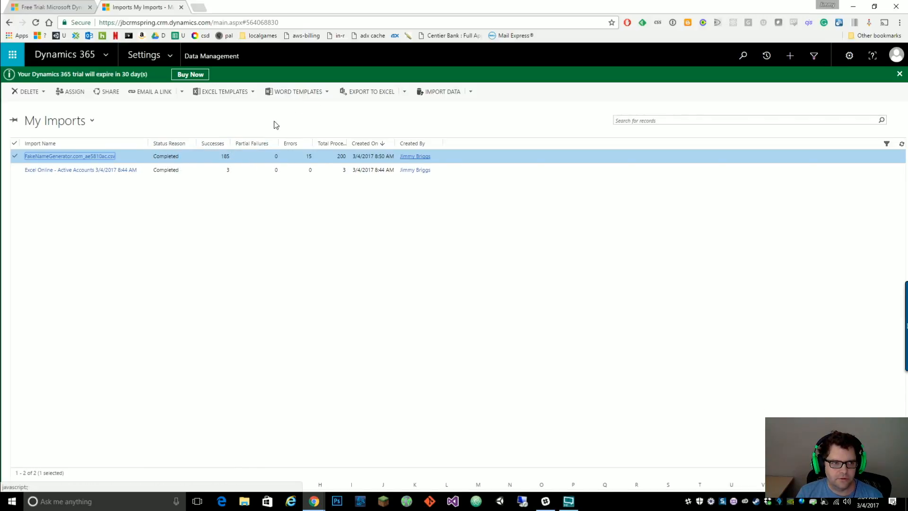
{"action": "left_click", "coordinate": [135, 185]}
{"action": "left_click", "coordinate": [16, 159]}
{"action": "left_click", "coordinate": [16, 157]}
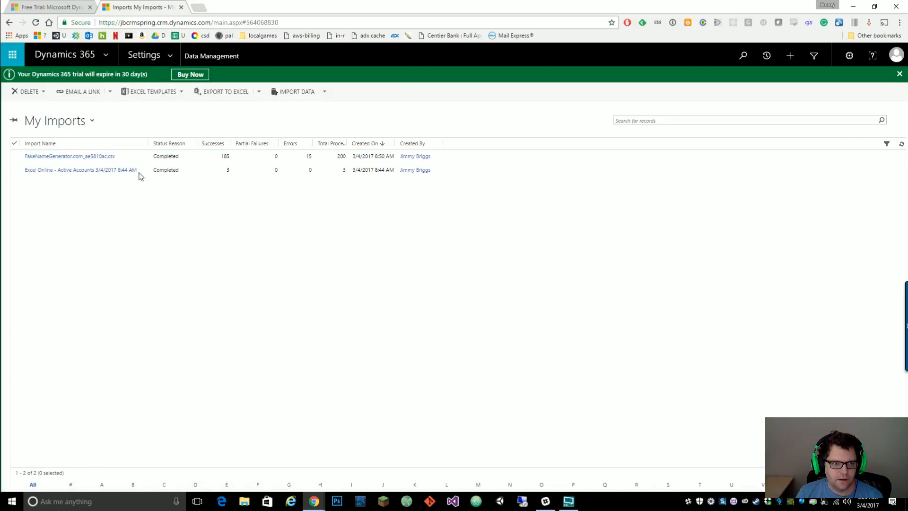
Start a new data import and upload the file FakeNameGenerator.com_ae5810ac.csv
{"action": "left_click", "coordinate": [306, 92]}
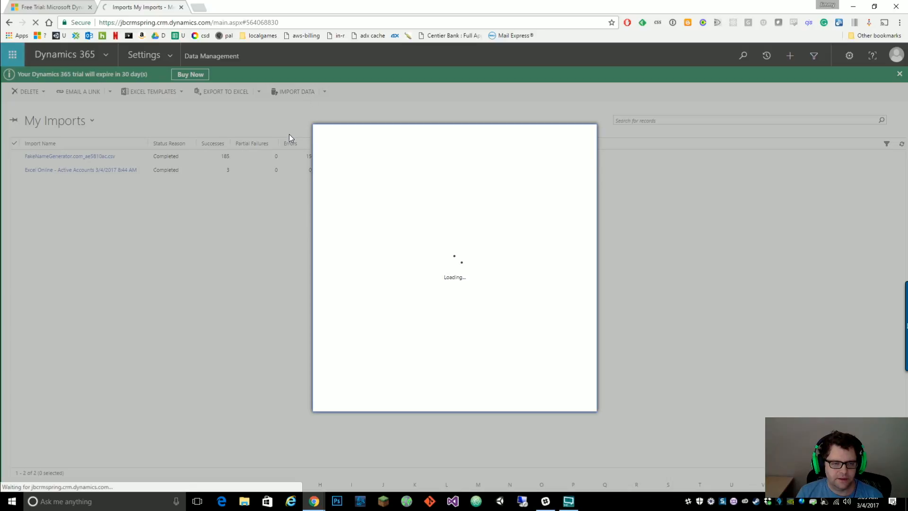
{"action": "left_click", "coordinate": [355, 208]}
{"action": "left_click", "coordinate": [156, 67]}
{"action": "left_click", "coordinate": [369, 242]}
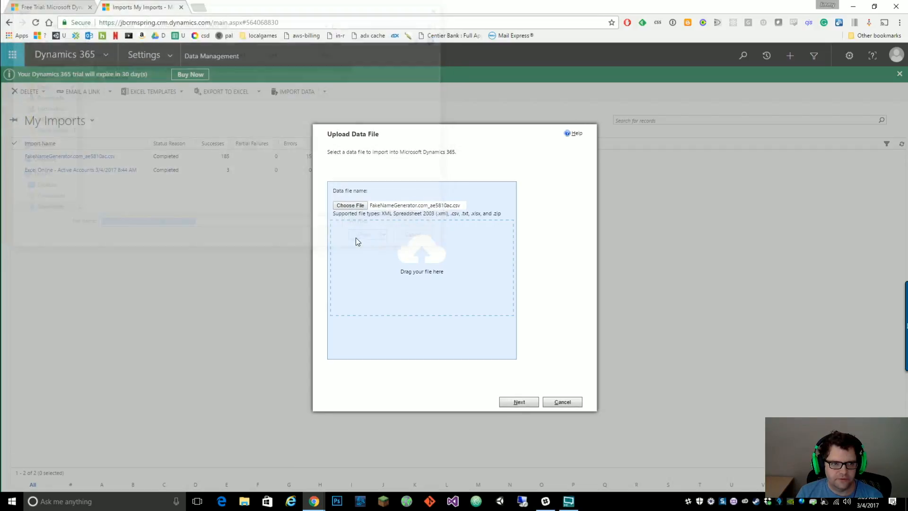
{"action": "left_click", "coordinate": [517, 403]}
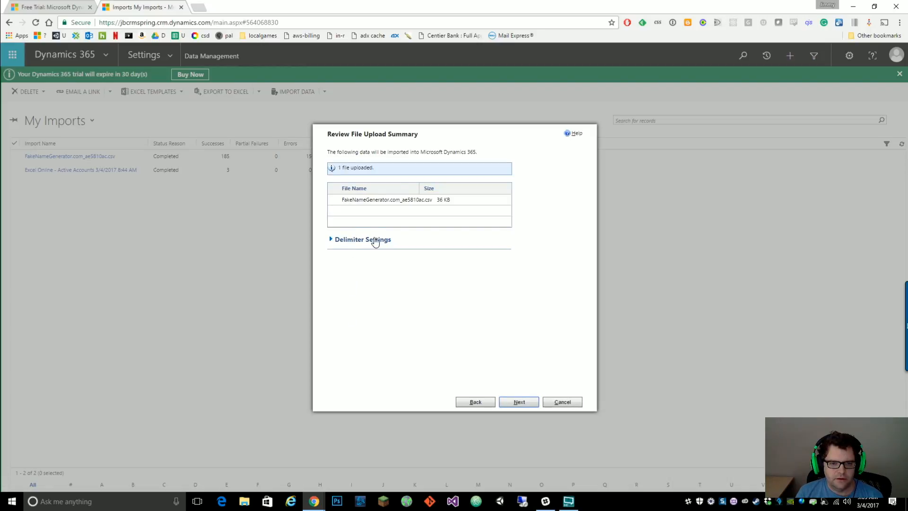
Accept the comma and quotation mark delimiters with column headings in the first row, and use the Default (Automatic Mapping) data map
{"action": "left_click", "coordinate": [362, 242]}
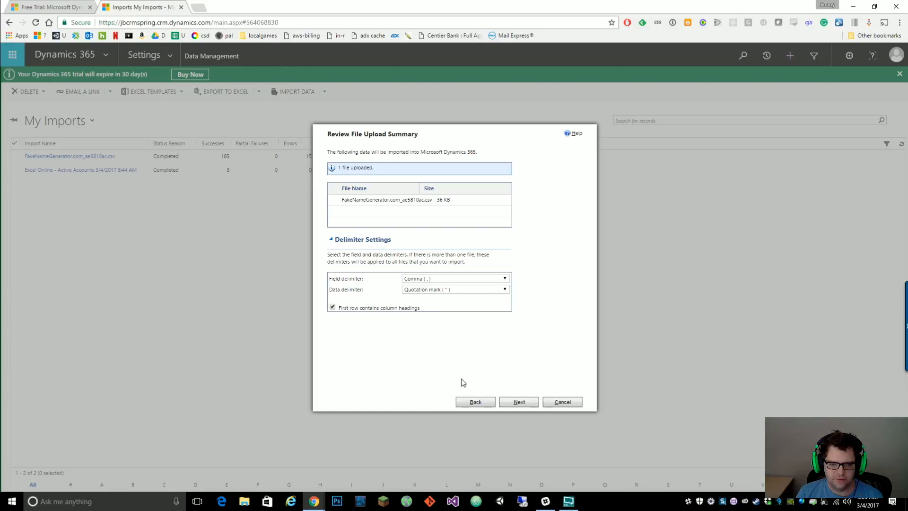
{"action": "left_click", "coordinate": [520, 403]}
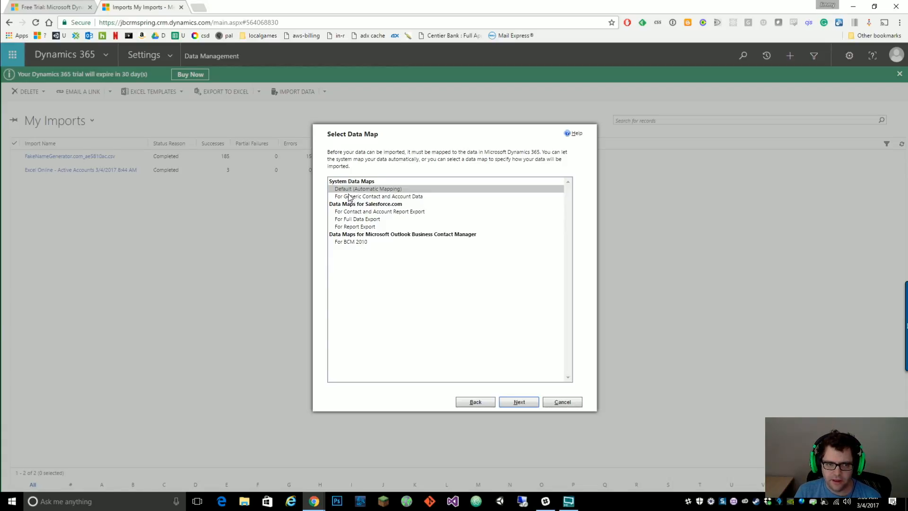
{"action": "left_click", "coordinate": [520, 402]}
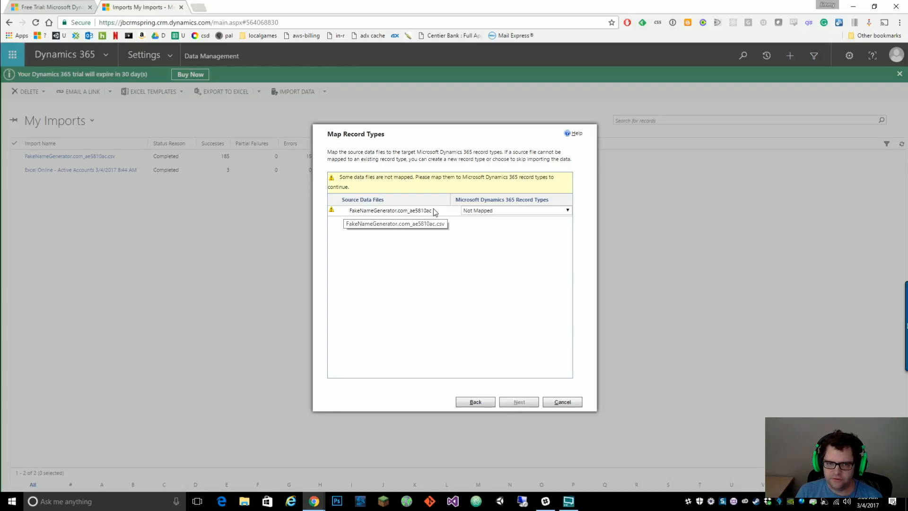
Map the uploaded source file to the Contact record type and continue to field mapping
{"action": "left_click", "coordinate": [485, 211]}
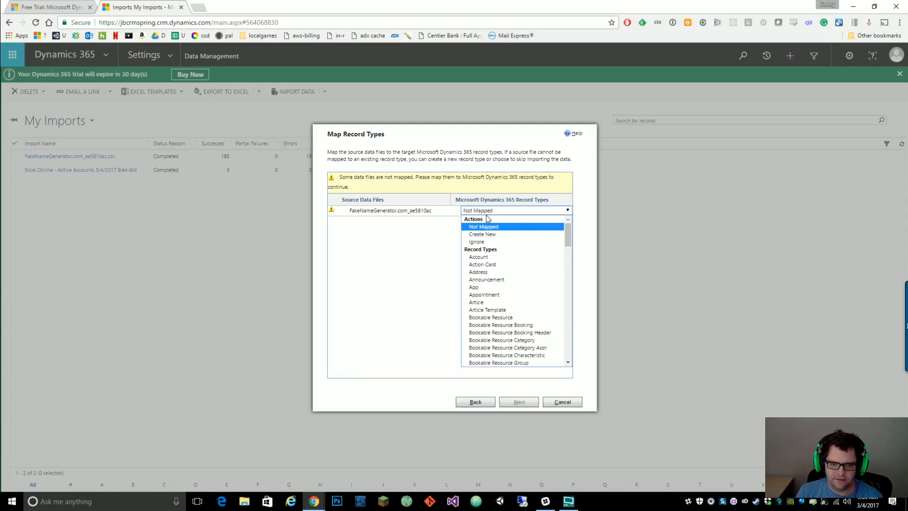
{"action": "scroll", "coordinate": [508, 332], "scroll_direction": "down", "scroll_amount": 5}
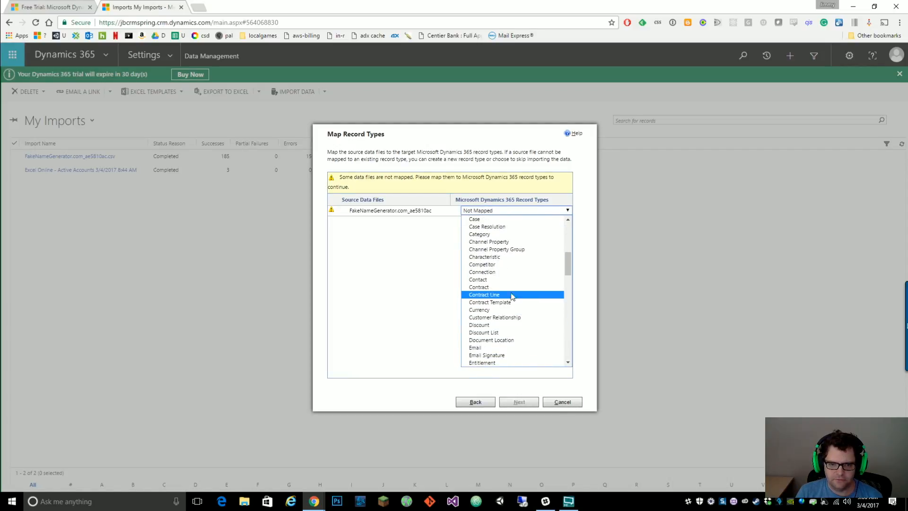
{"action": "left_click", "coordinate": [505, 280]}
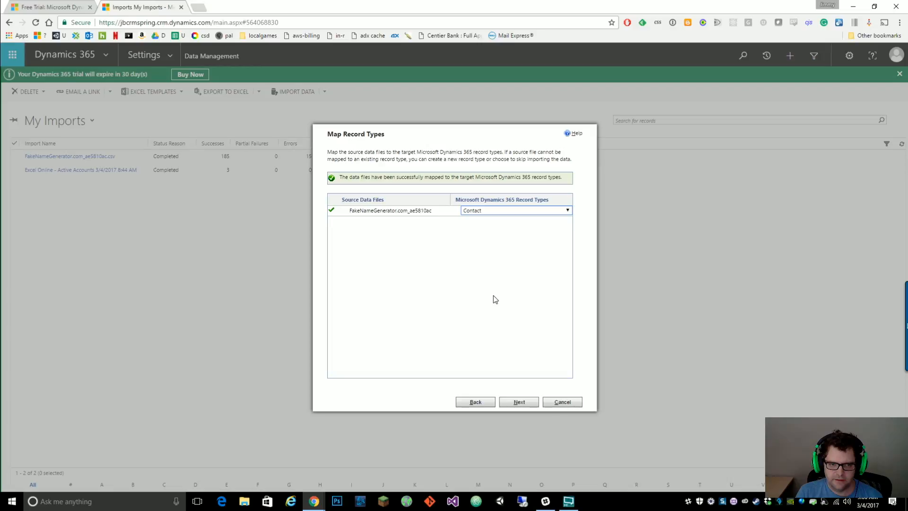
{"action": "left_click", "coordinate": [519, 402]}
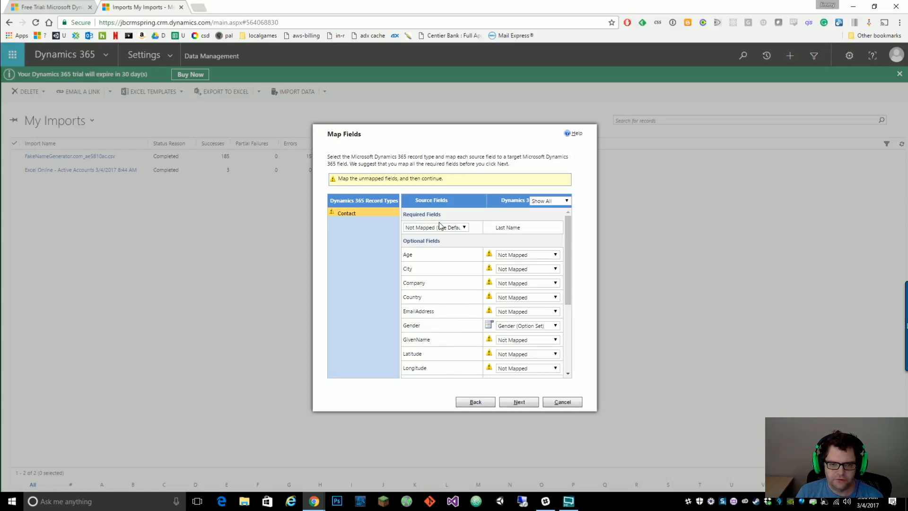
Map Surname to Last Name, Company to the Company Name lookup by Account Name, and the other matching fields, ignoring the unmapped ones
{"action": "left_click", "coordinate": [457, 230]}
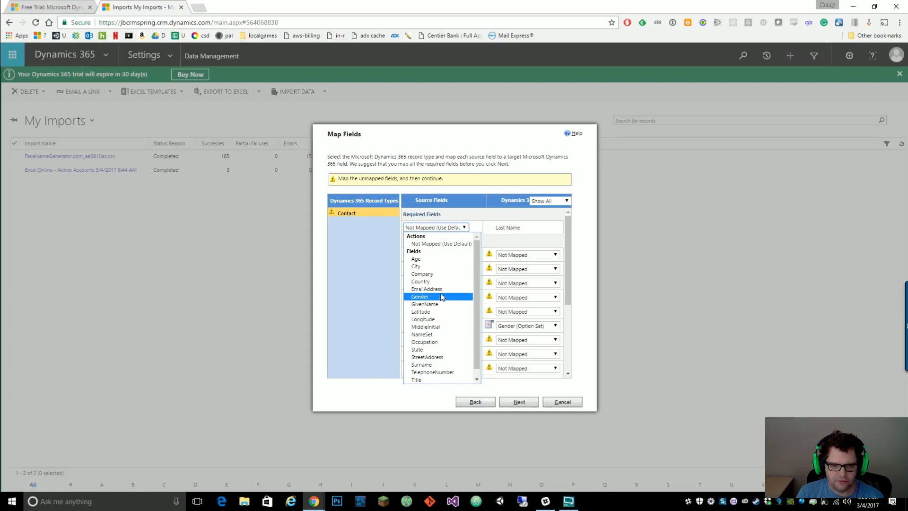
{"action": "left_click", "coordinate": [437, 362]}
{"action": "left_click", "coordinate": [526, 282]}
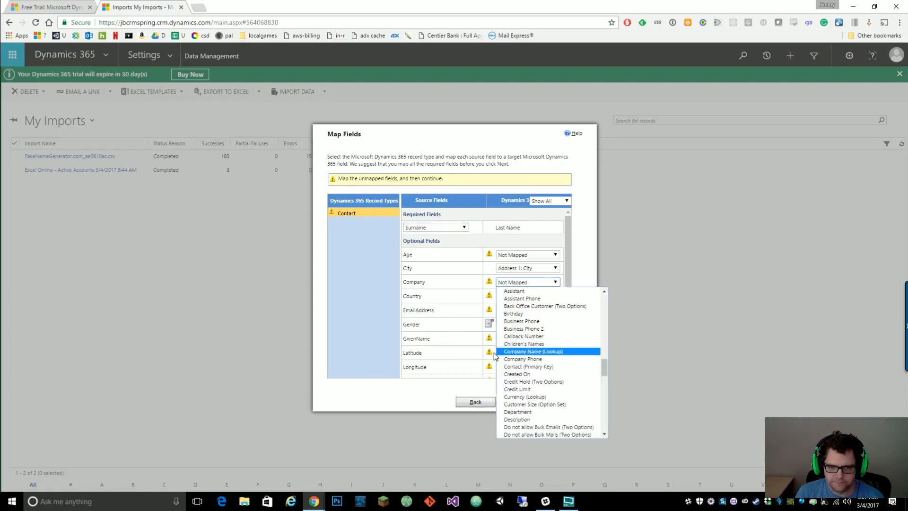
{"action": "left_click", "coordinate": [502, 350]}
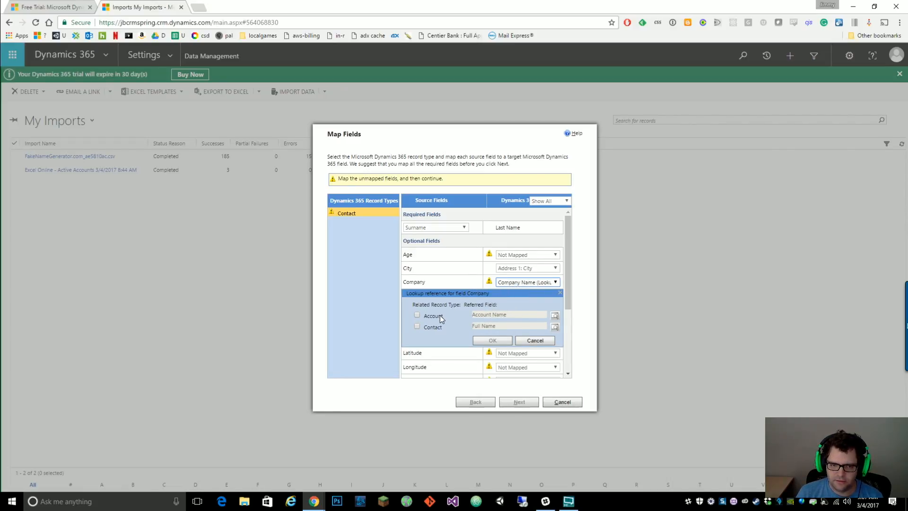
{"action": "left_click", "coordinate": [417, 316]}
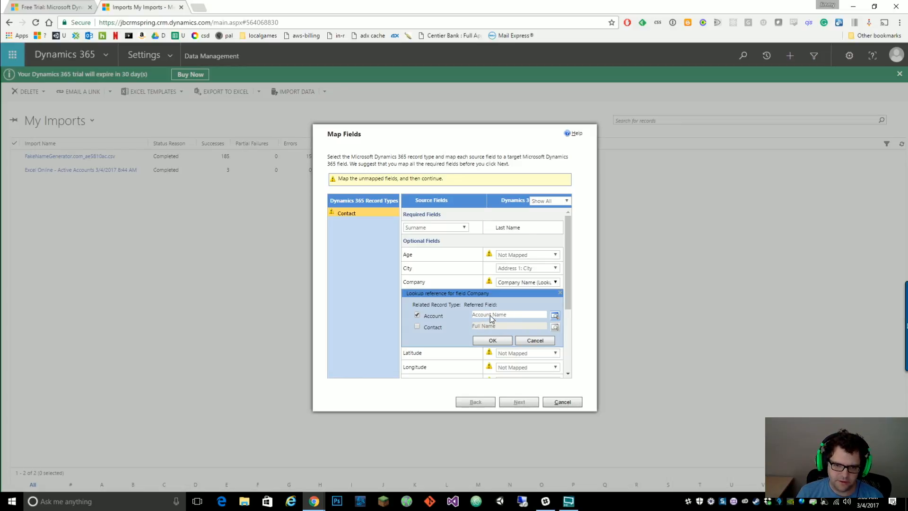
{"action": "left_click", "coordinate": [492, 341]}
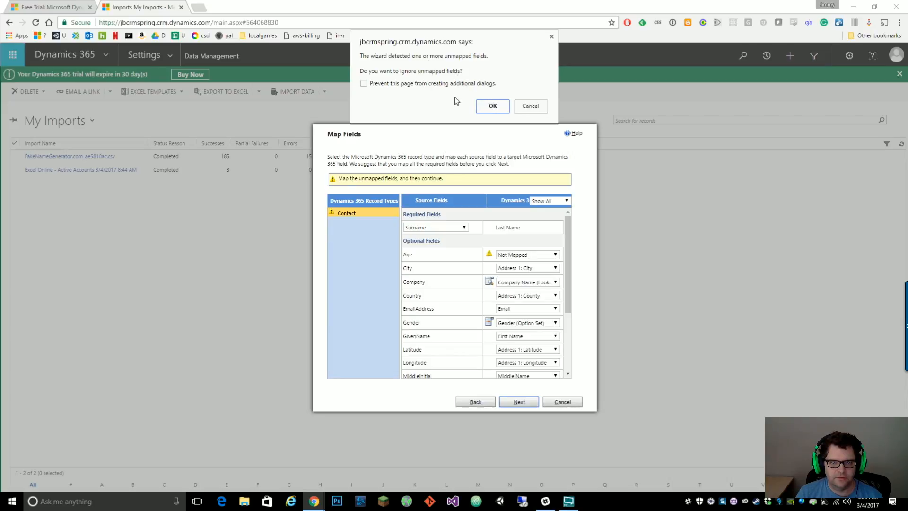
{"action": "left_click", "coordinate": [495, 106]}
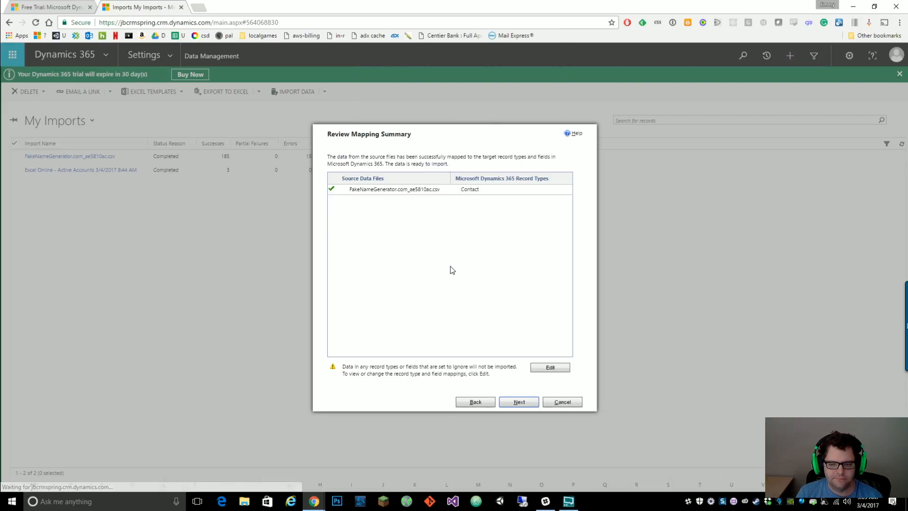
{"action": "left_click", "coordinate": [520, 403]}
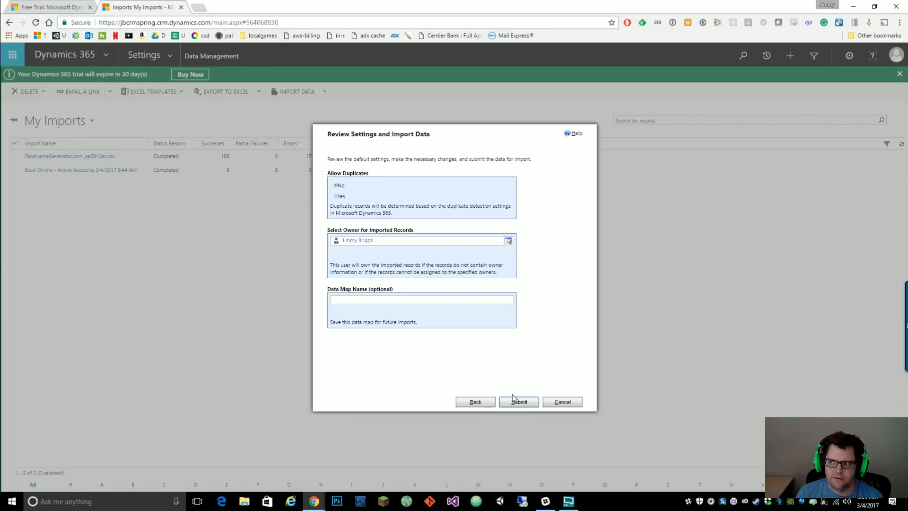
Save the data map as "test map" and submit the import without allowing duplicates
{"action": "left_click", "coordinate": [391, 300]}
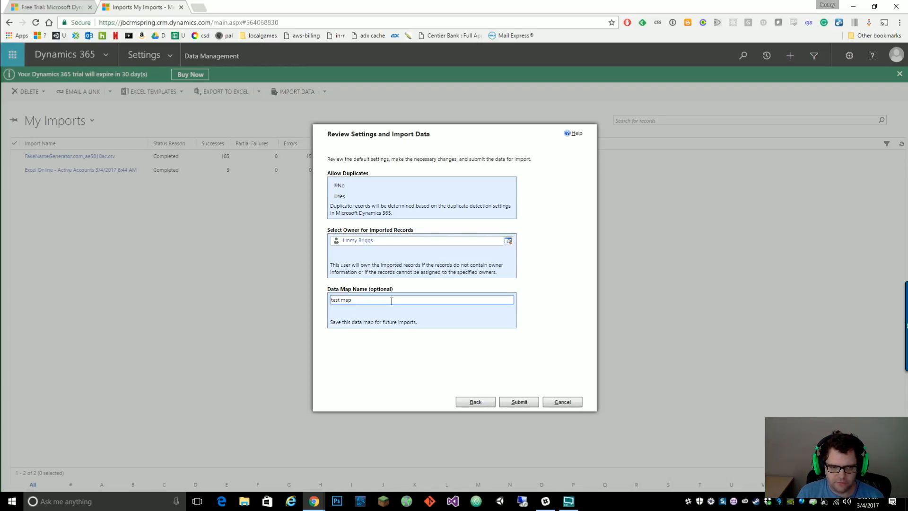
{"action": "left_click", "coordinate": [519, 403]}
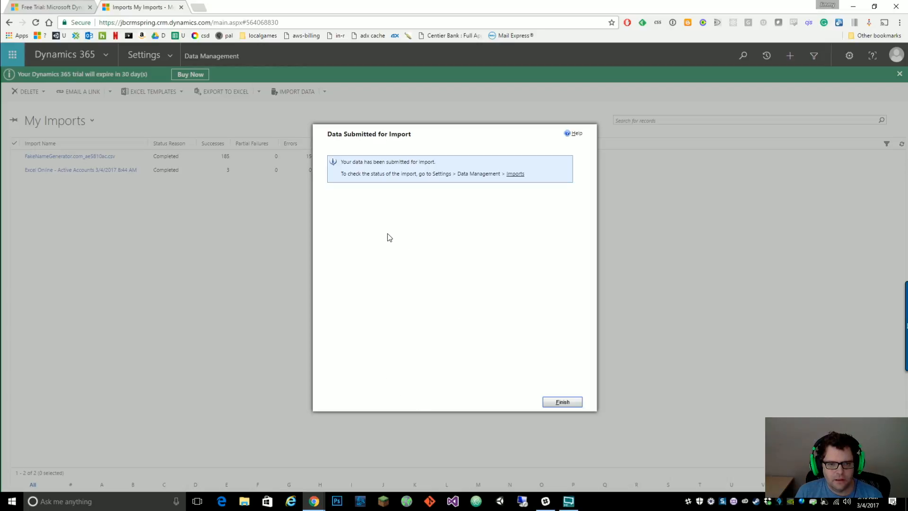
{"action": "left_click", "coordinate": [562, 402]}
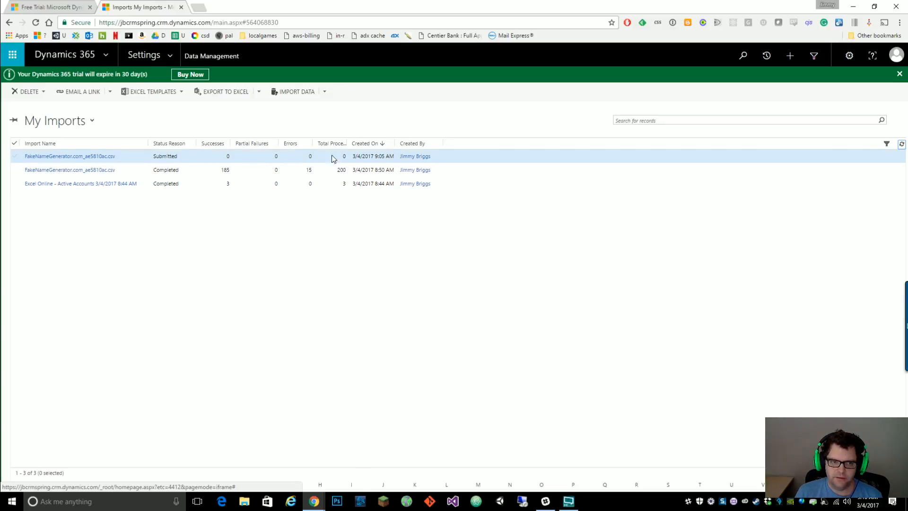
Refresh the My Imports list to check the status of the newly submitted import
{"action": "left_click", "coordinate": [902, 145]}
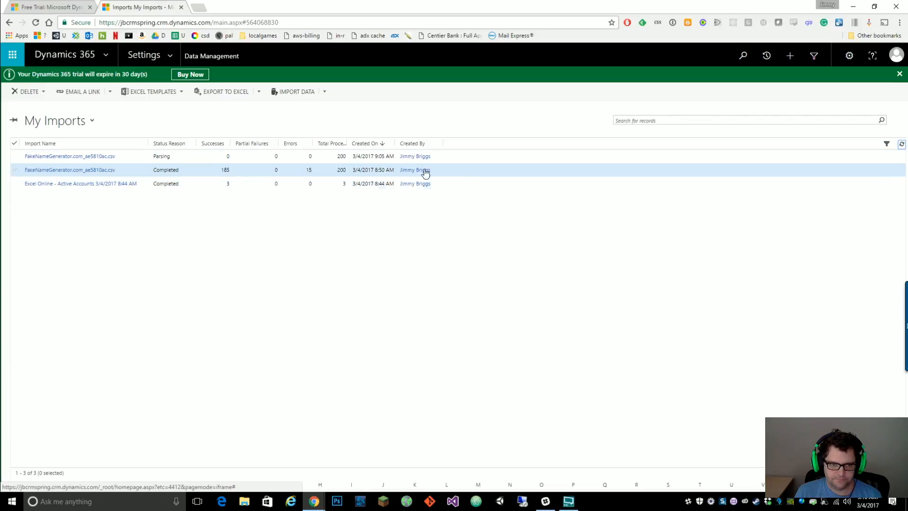
{"action": "left_click", "coordinate": [146, 55]}
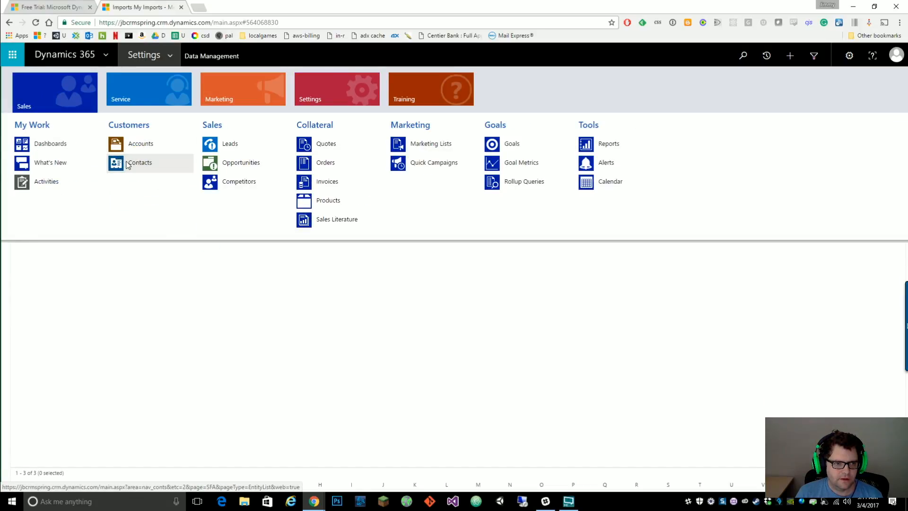
{"action": "left_click", "coordinate": [306, 294]}
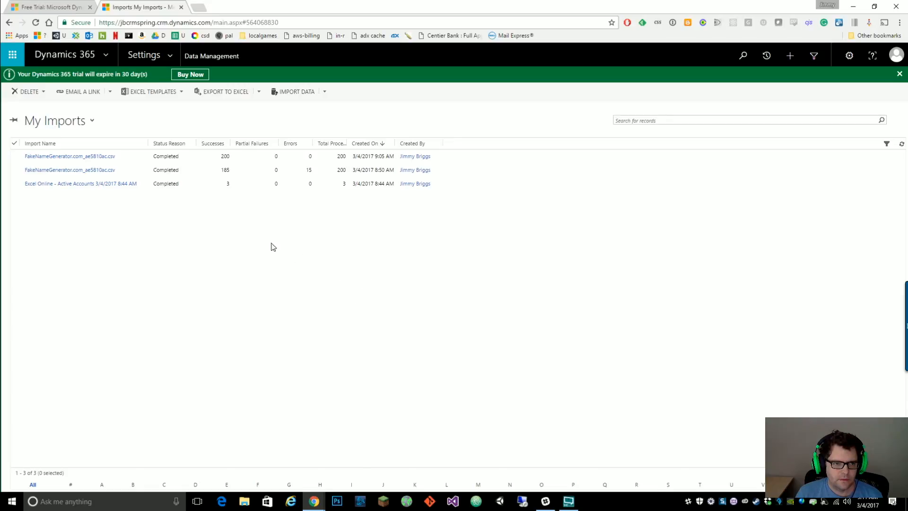
Refresh the My Active Contacts view in the Sales area and look through the imported contacts
{"action": "left_click", "coordinate": [168, 56]}
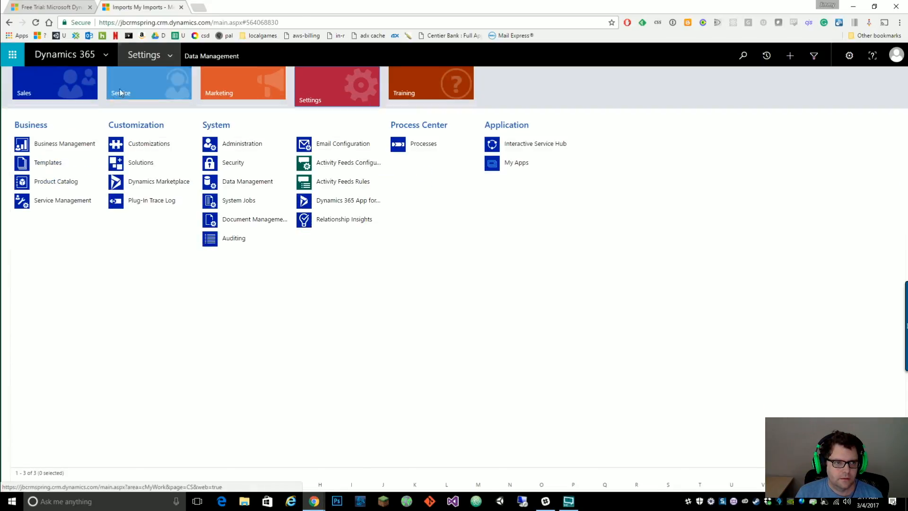
{"action": "left_click", "coordinate": [59, 93]}
{"action": "left_click", "coordinate": [138, 164]}
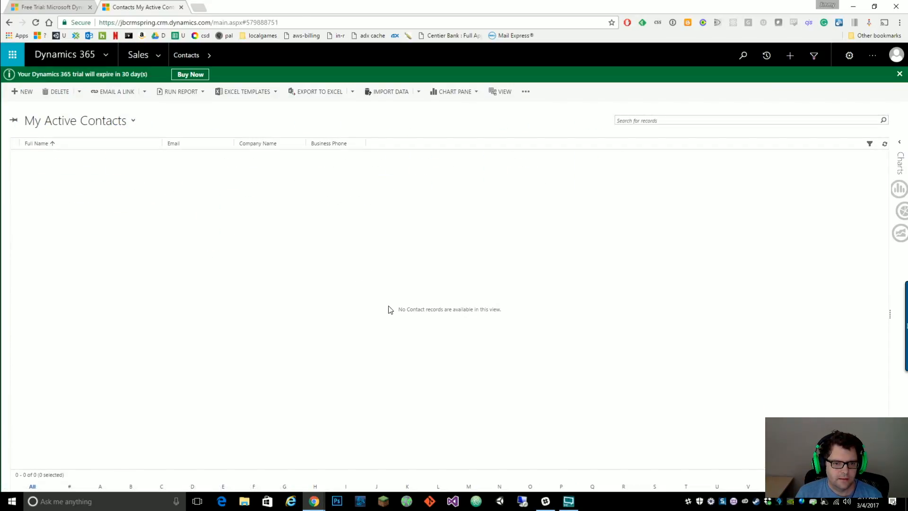
{"action": "right_click", "coordinate": [393, 234]}
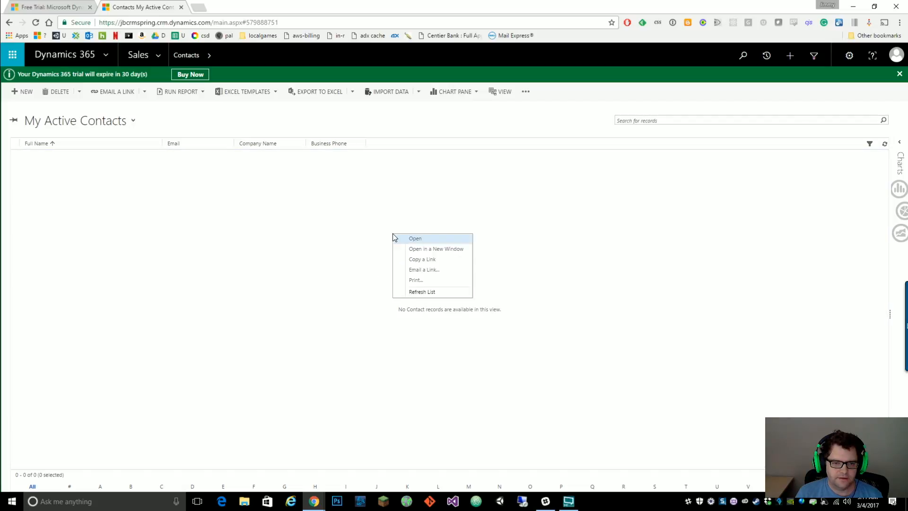
{"action": "left_click", "coordinate": [427, 294]}
{"action": "scroll", "coordinate": [95, 327], "scroll_direction": "down", "scroll_amount": 7}
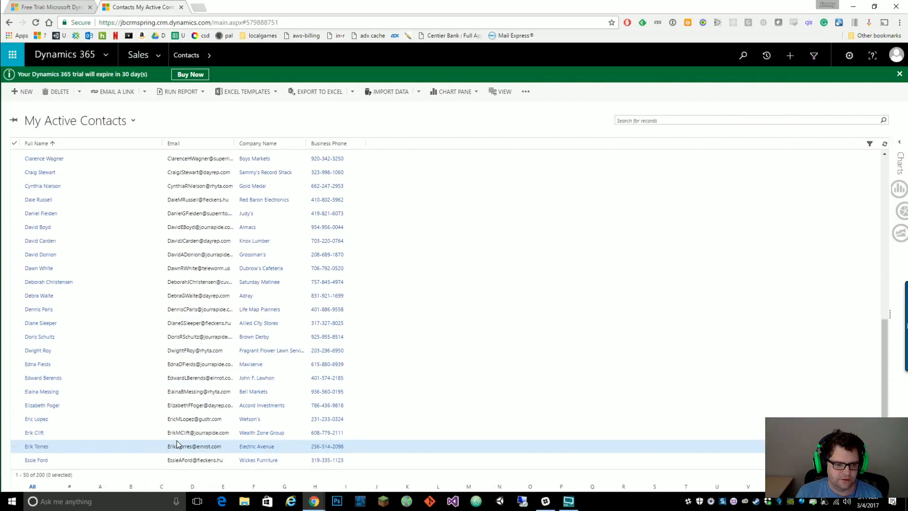
{"action": "scroll", "coordinate": [120, 421], "scroll_direction": "up", "scroll_amount": 7}
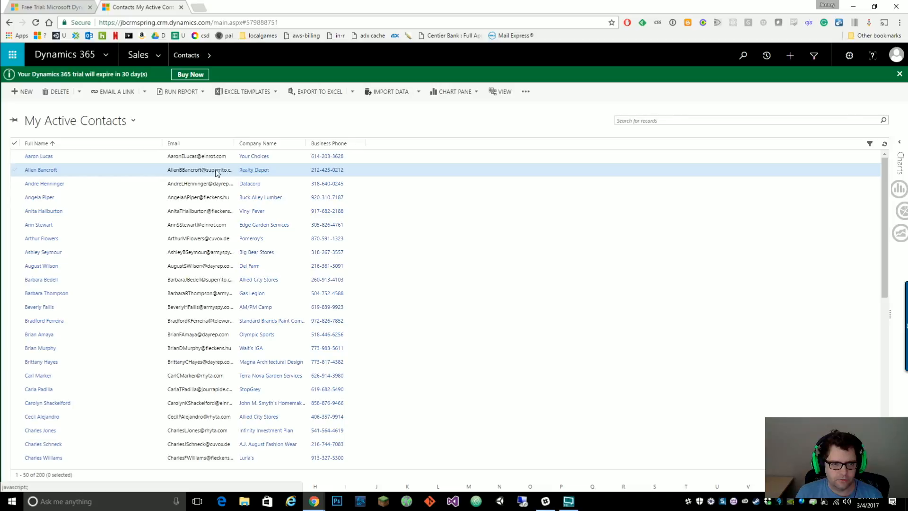
Open the Your Choices account from the contacts list, review its linked contacts, and open the first one's record
{"action": "left_click", "coordinate": [251, 157]}
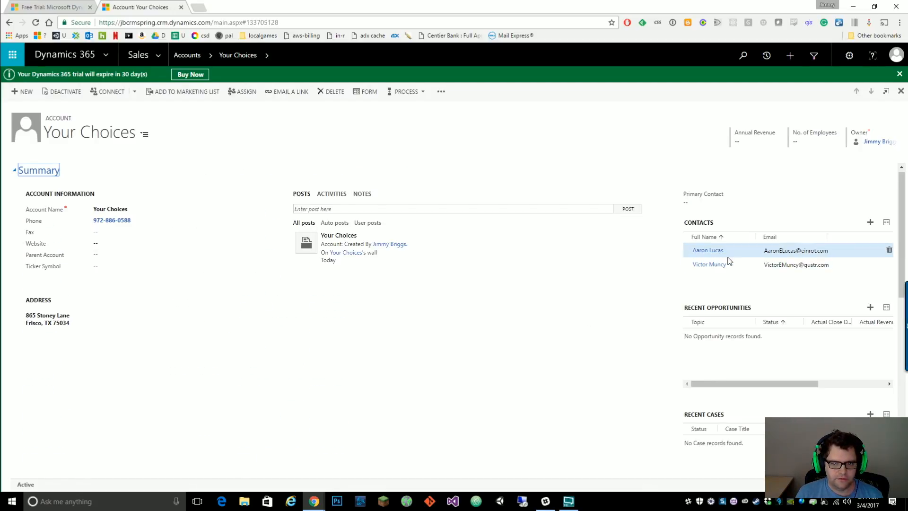
{"action": "left_click", "coordinate": [750, 264]}
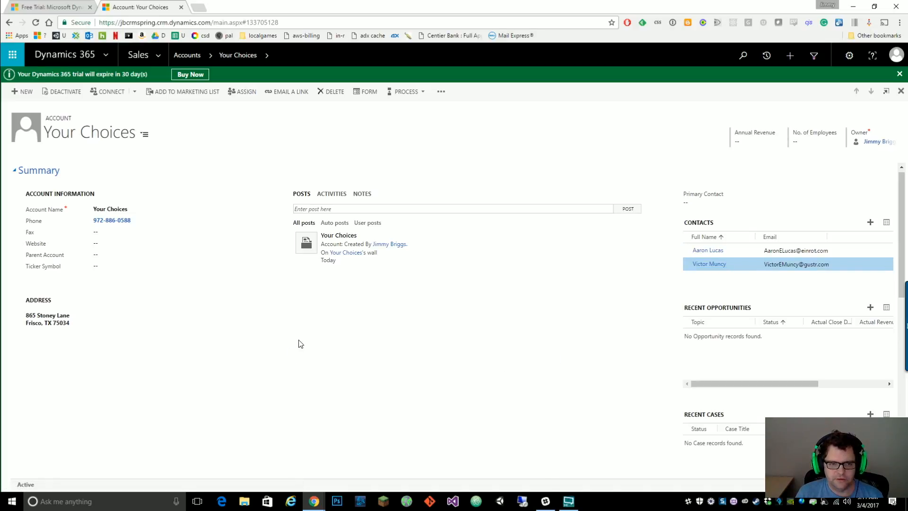
{"action": "double_click", "coordinate": [746, 256]}
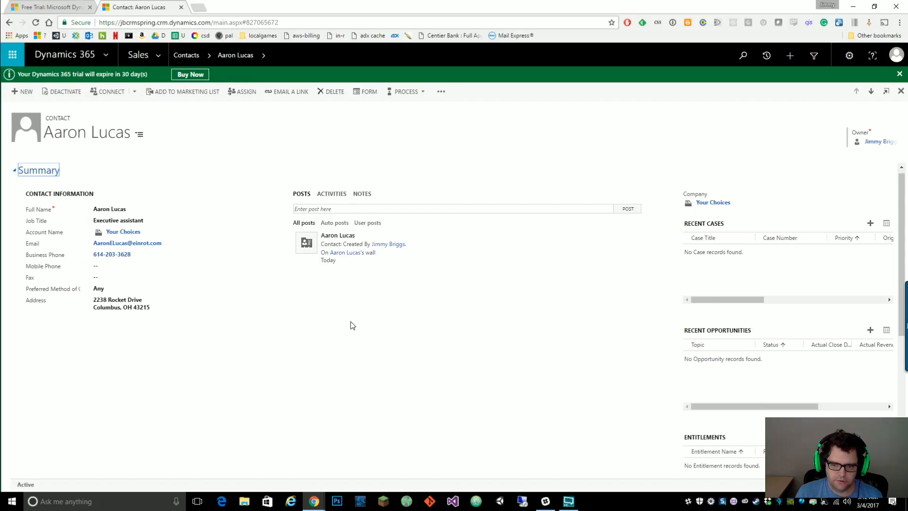
Go to Data Management in the Settings area and show the list of imports
{"action": "left_click", "coordinate": [158, 56]}
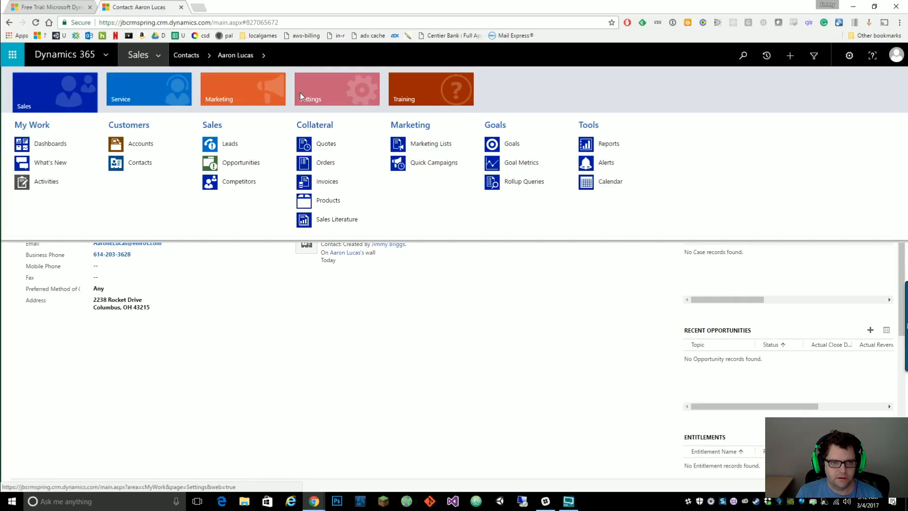
{"action": "left_click", "coordinate": [340, 94]}
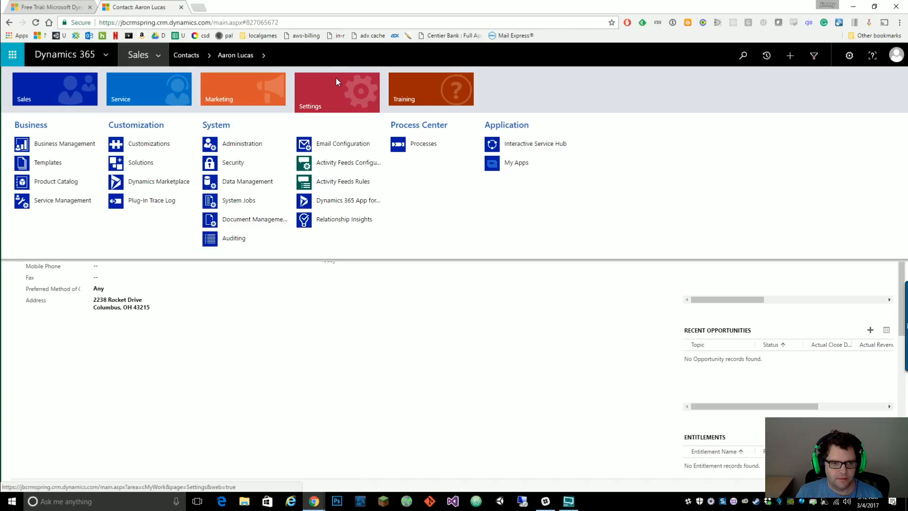
{"action": "left_click", "coordinate": [260, 182]}
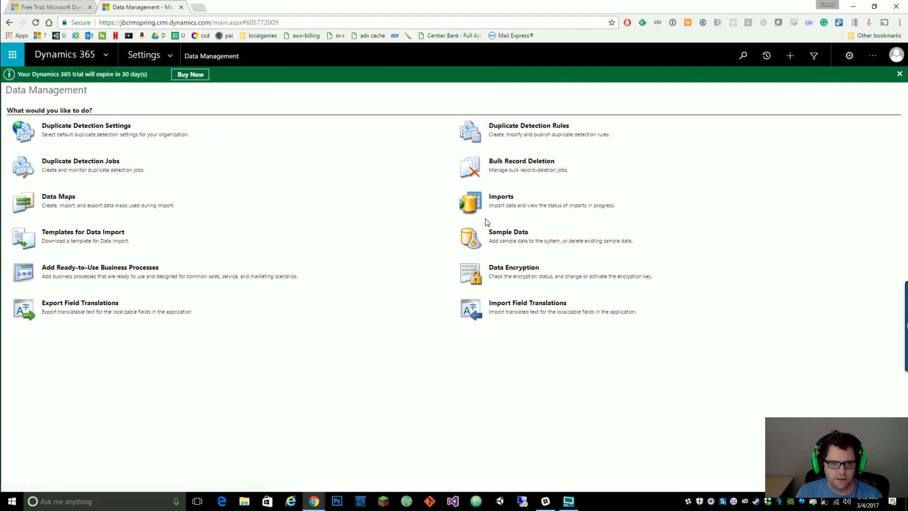
{"action": "left_click", "coordinate": [503, 198]}
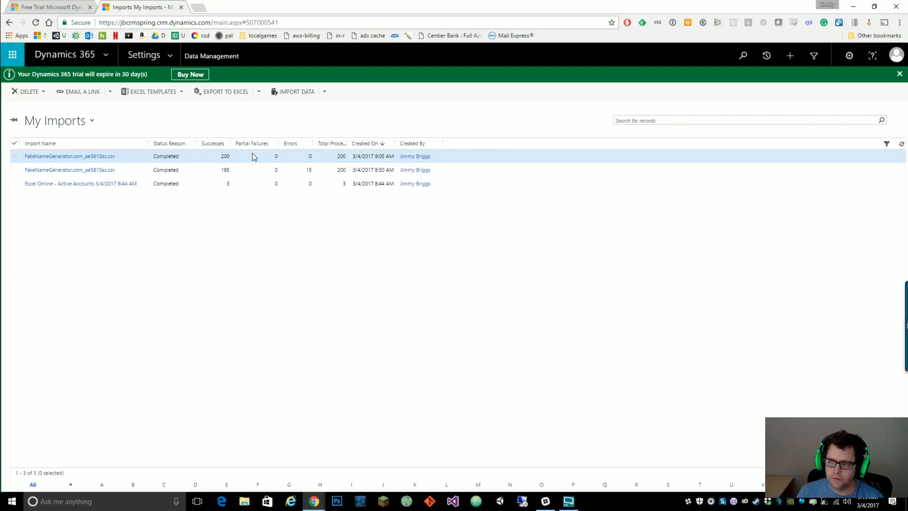
Open the most recent FakeNameGenerator import from My Imports and review its fully imported contacts
{"action": "double_click", "coordinate": [253, 157]}
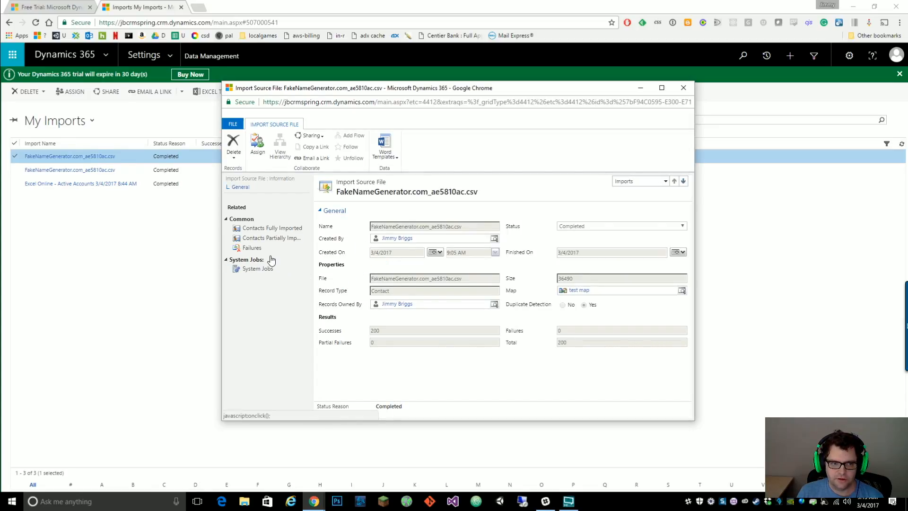
{"action": "left_click", "coordinate": [684, 88]}
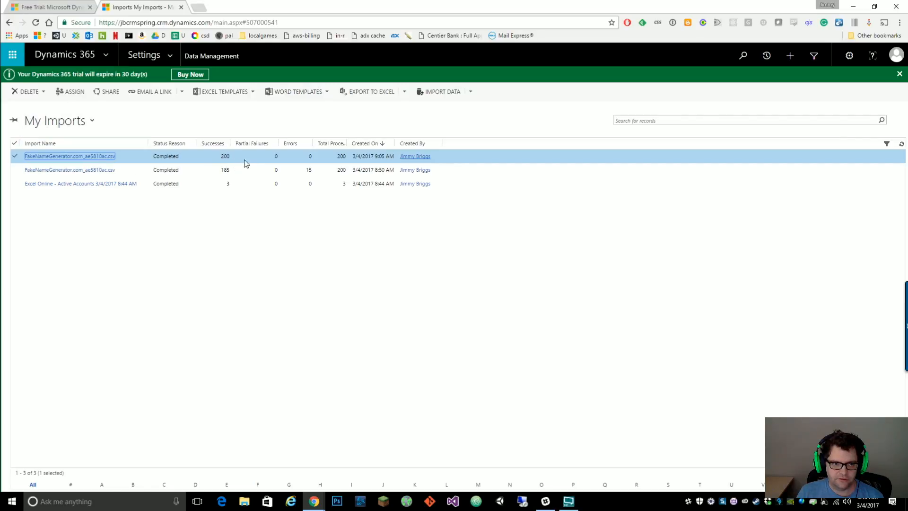
{"action": "double_click", "coordinate": [257, 156]}
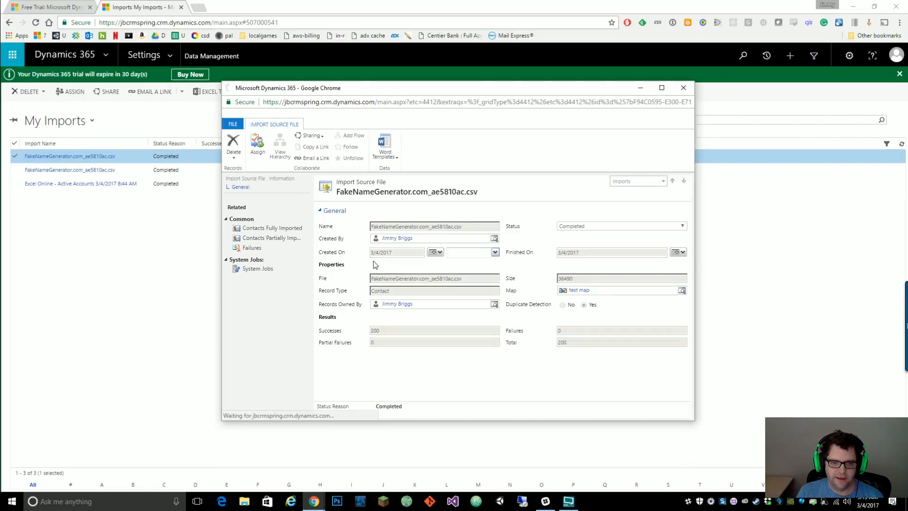
{"action": "left_click", "coordinate": [282, 230]}
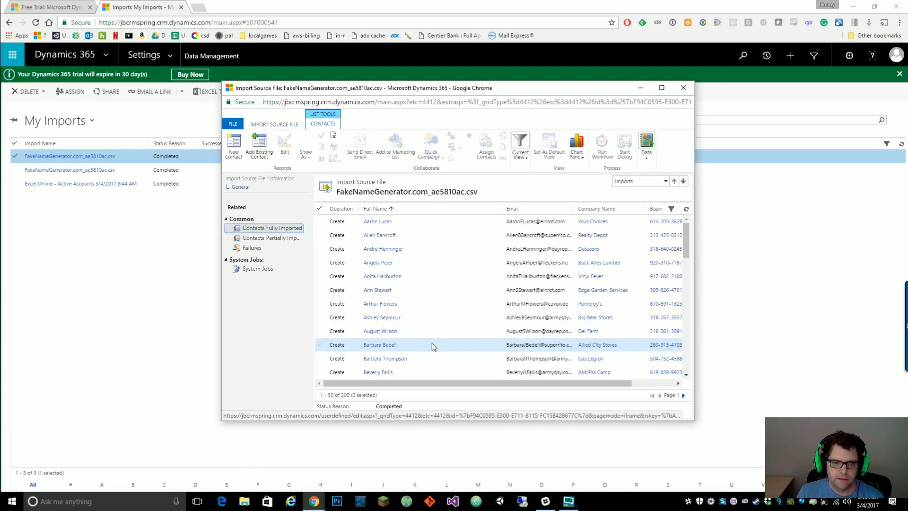
{"action": "left_click", "coordinate": [320, 209]}
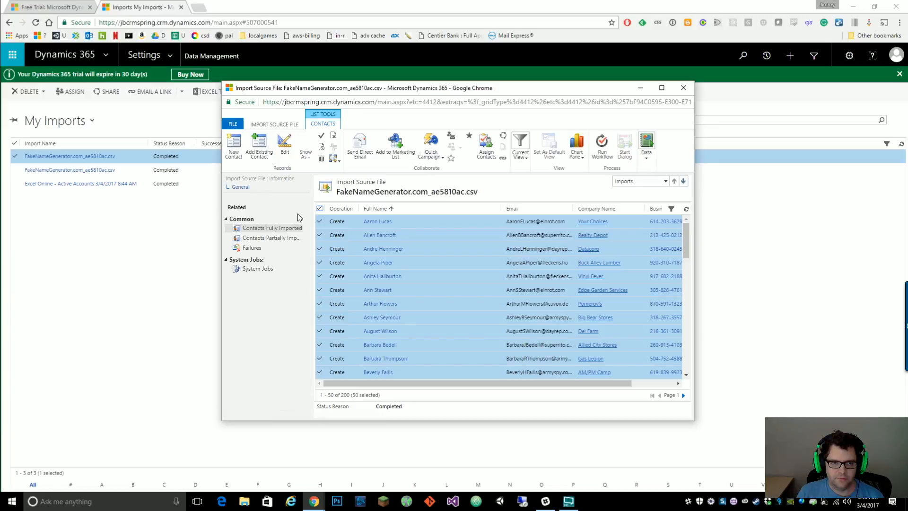
{"action": "left_click", "coordinate": [319, 211]}
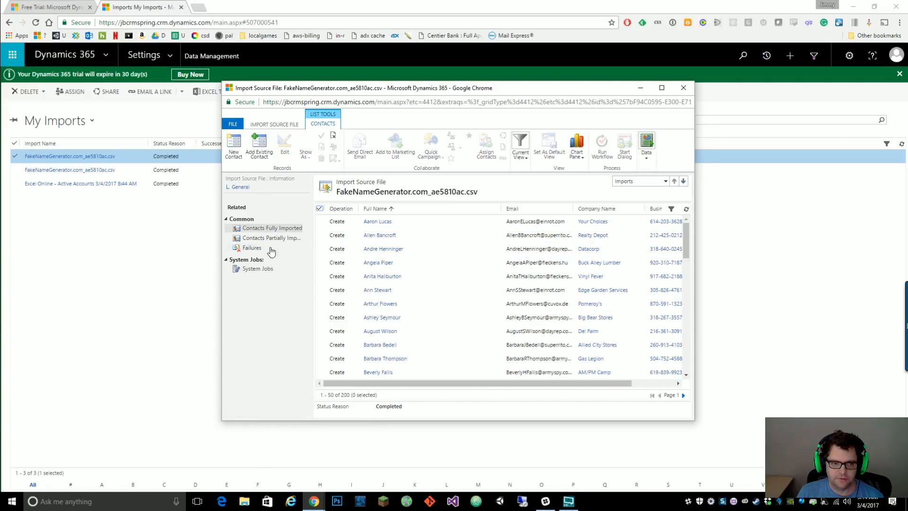
{"action": "left_click", "coordinate": [684, 88]}
Open the earlier FakeNameGenerator account import, list its failures, and select the first failure to examine its description
{"action": "double_click", "coordinate": [298, 170]}
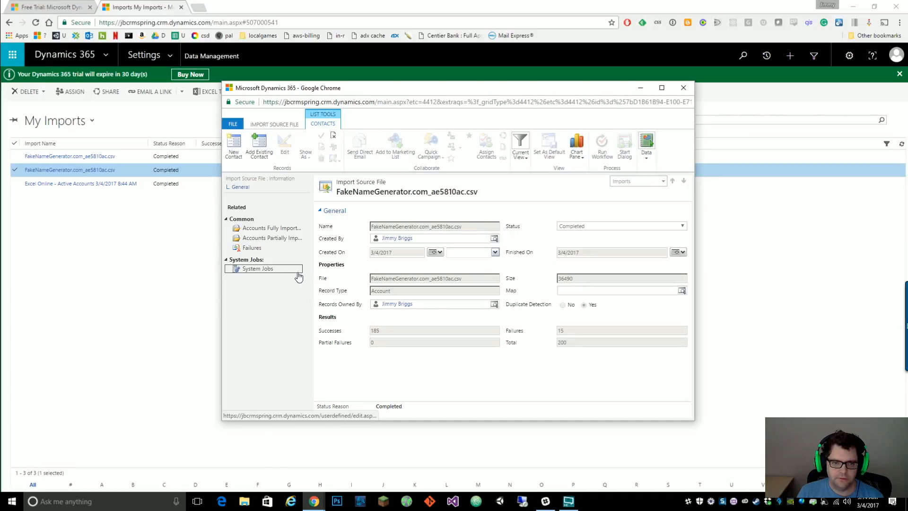
{"action": "left_click", "coordinate": [279, 247]}
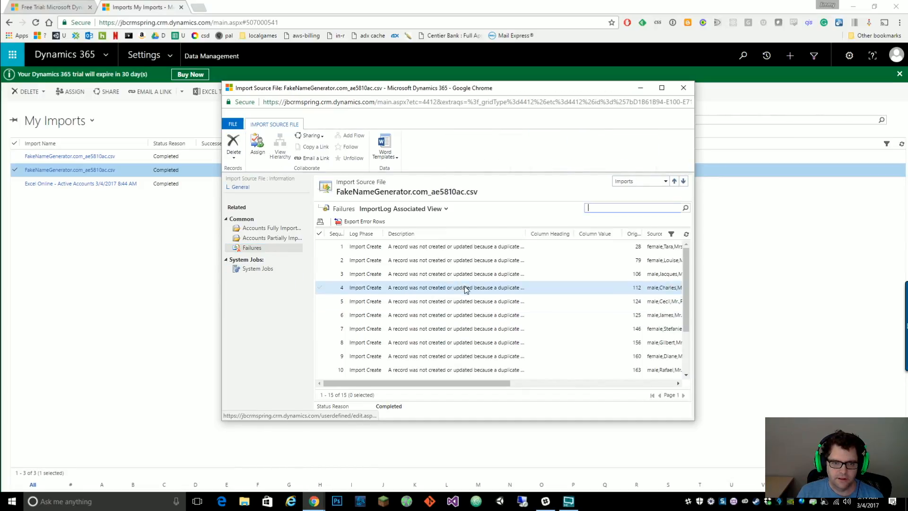
{"action": "left_click", "coordinate": [471, 243]}
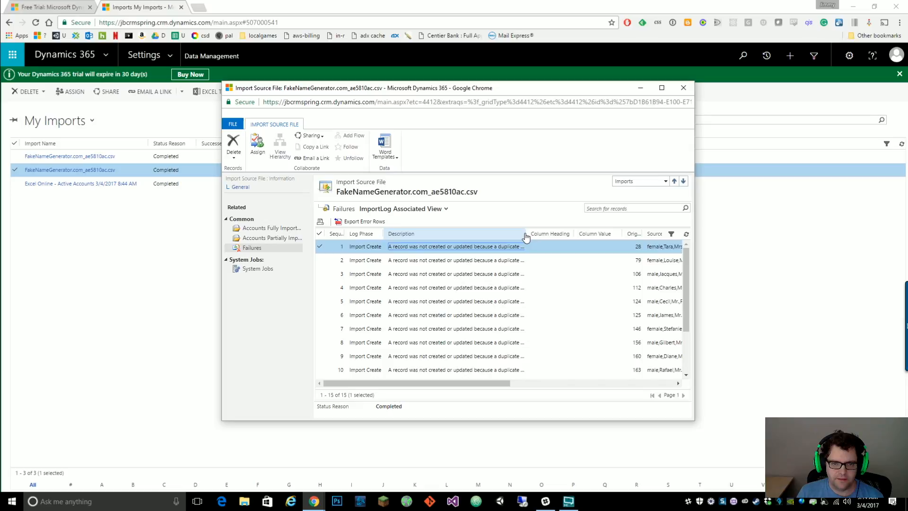